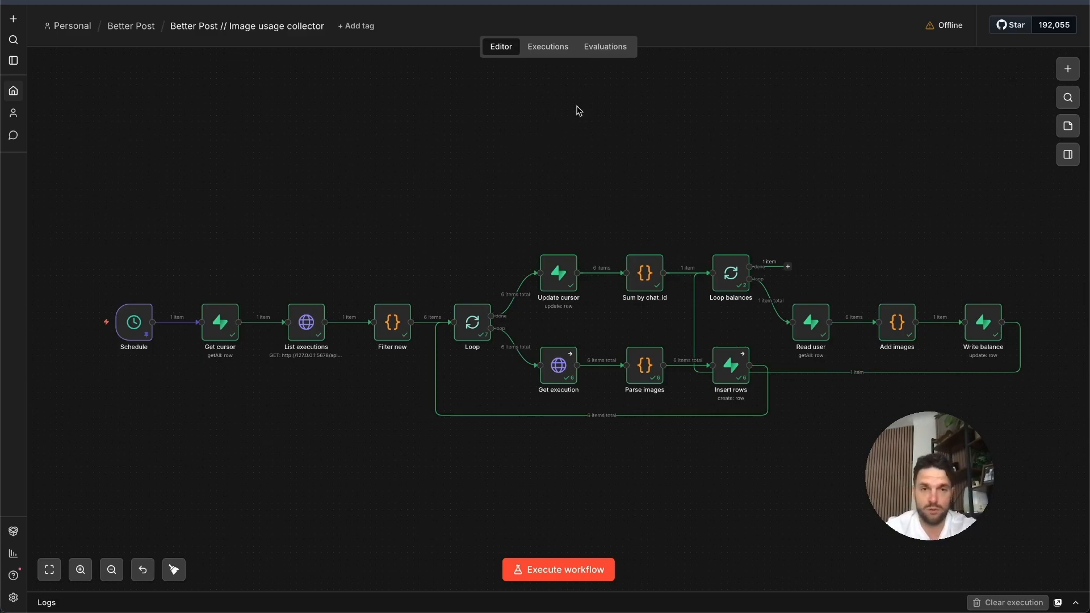
Step: Inspect the Get cursor node's Supabase query settings and output in the Image usage collector workflow
key(ctrl+Tab)
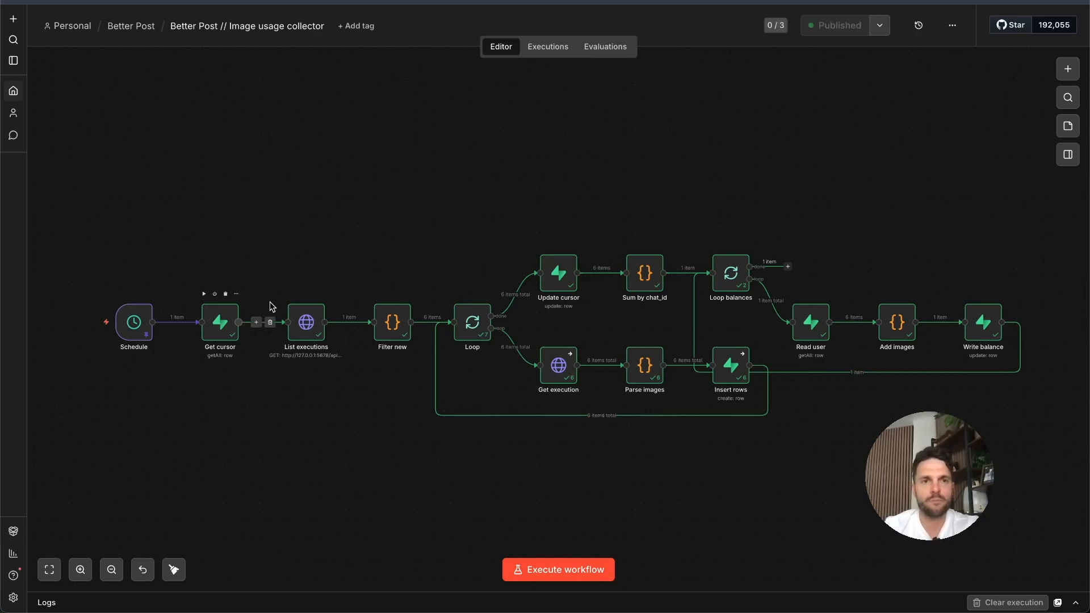
scroll(228, 316, up, 6)
scroll(231, 308, down, 3)
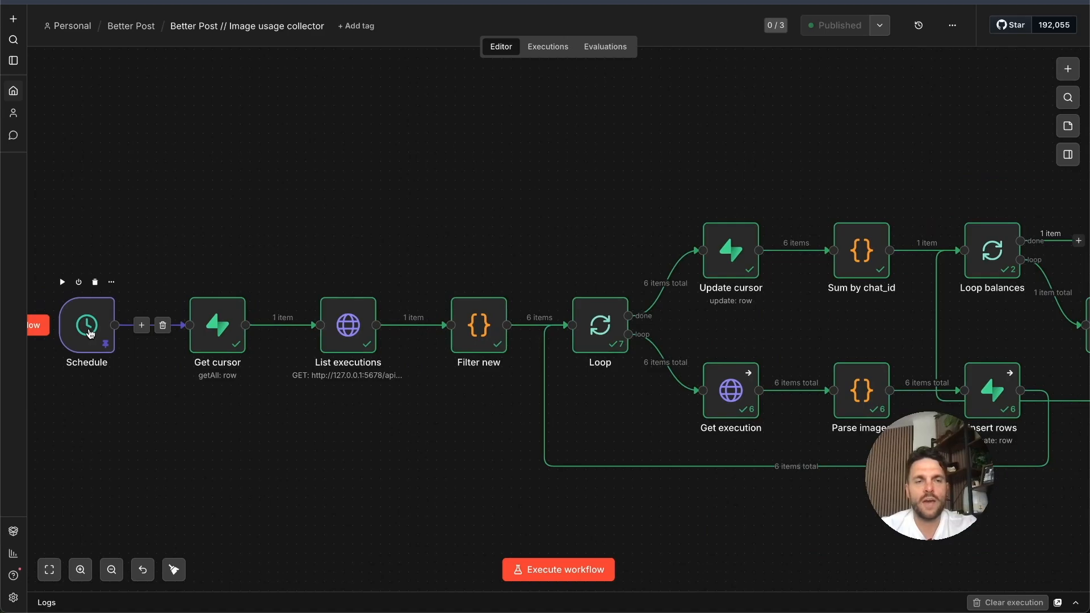
double_click(230, 318)
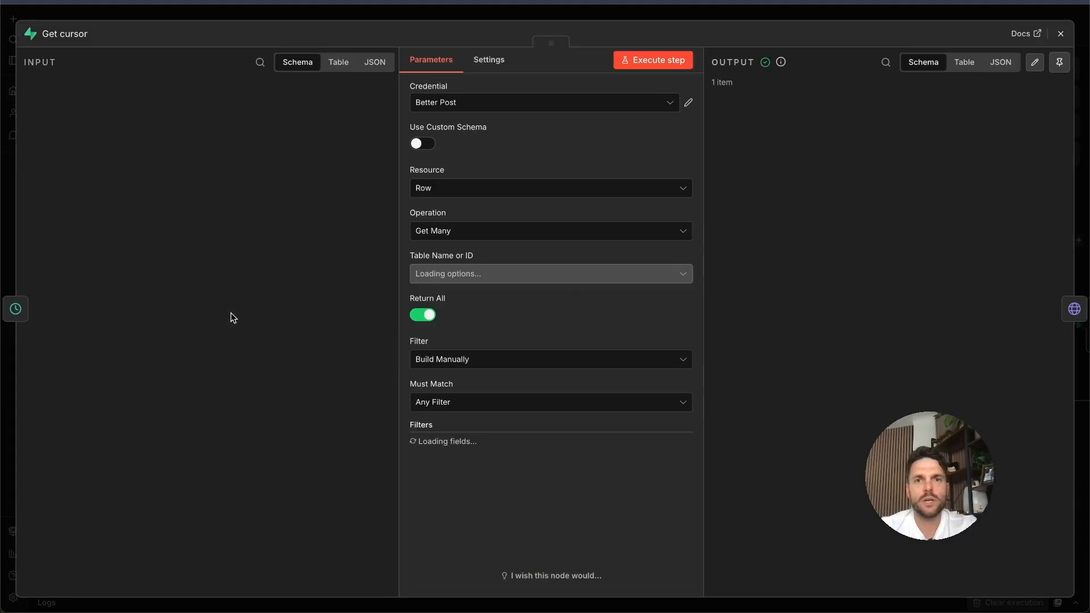
scroll(531, 358, down, 2)
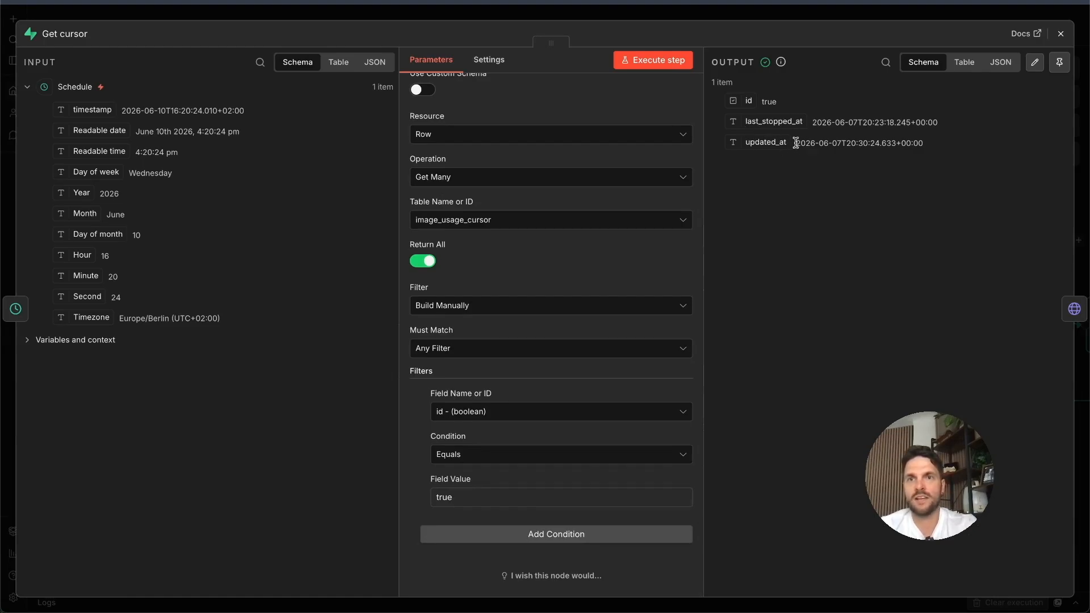
key(Escape)
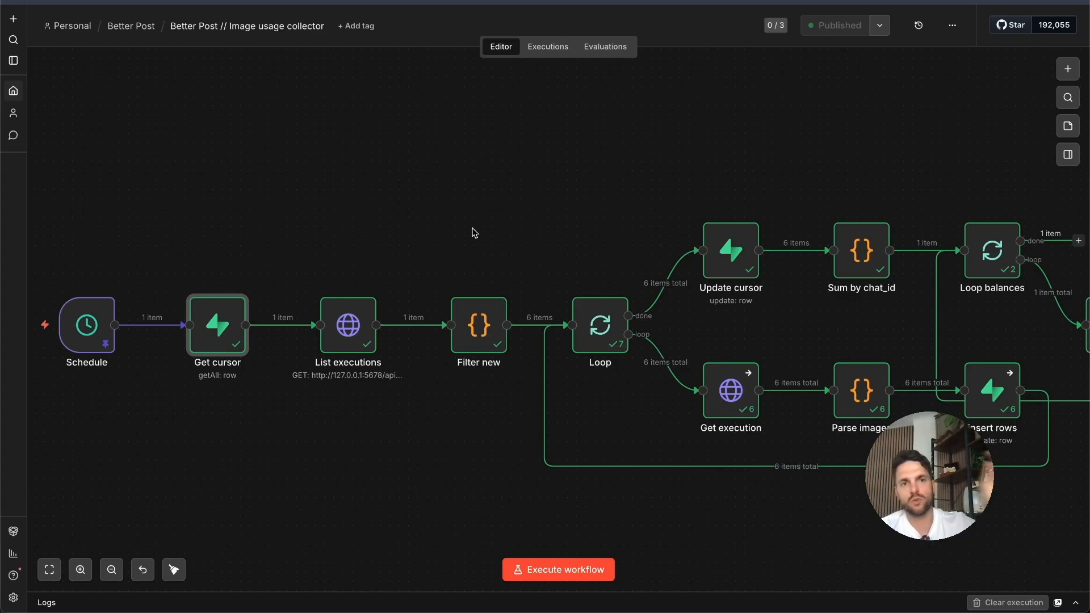
Step: Inspect the List executions node's request settings and output, and the JavaScript code of the Filter new node
click(357, 342)
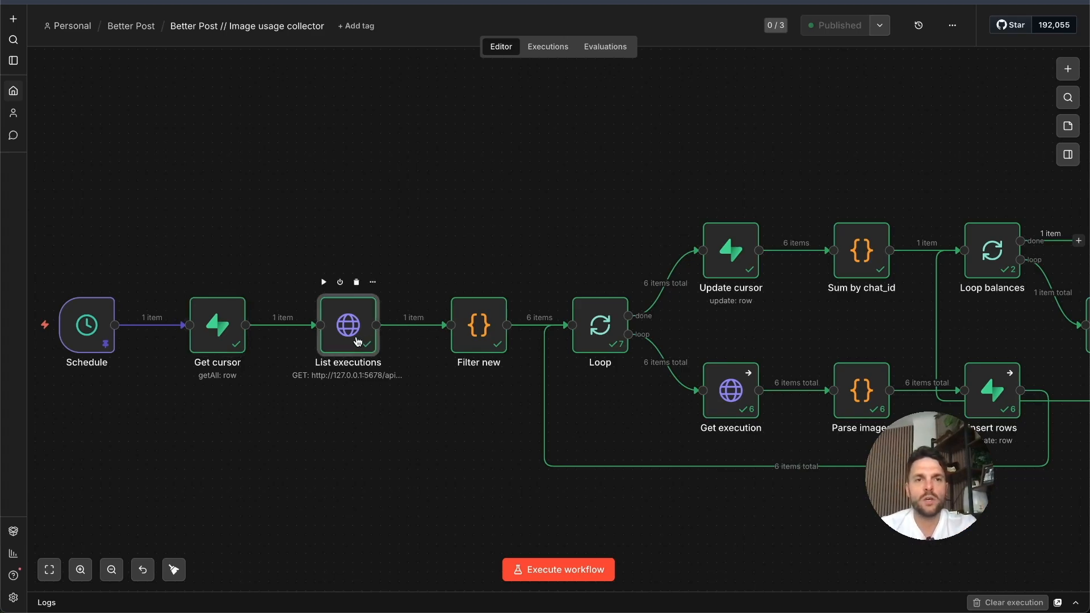
double_click(357, 340)
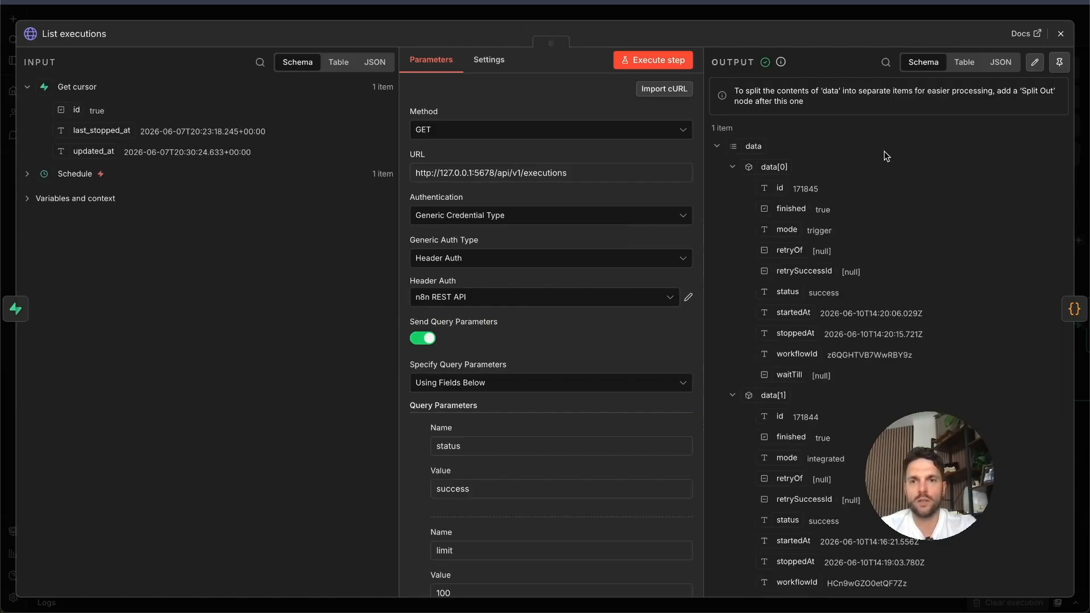
key(Escape)
double_click(467, 322)
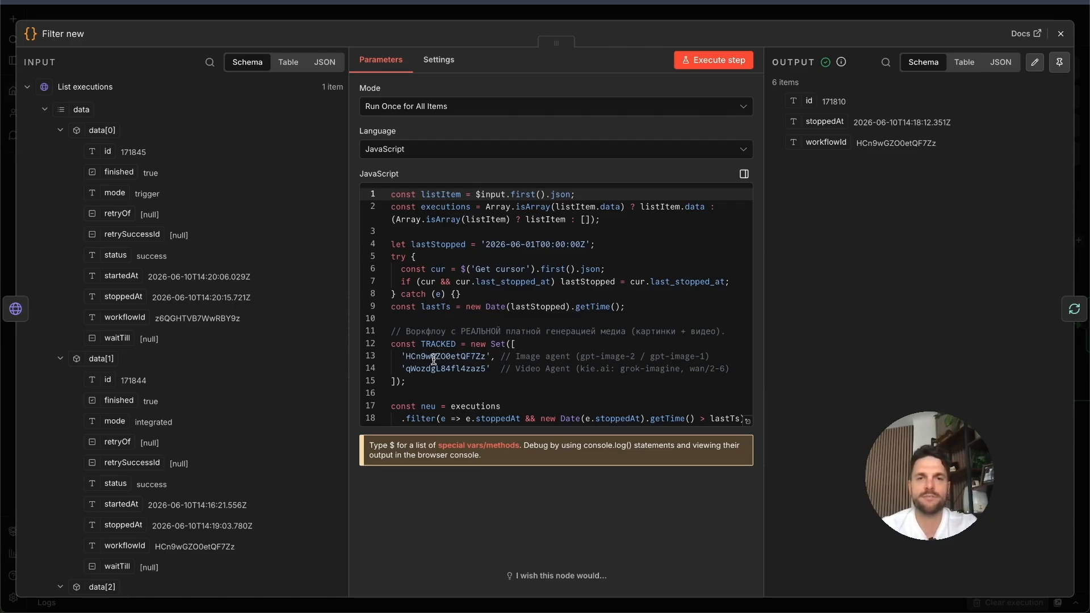
scroll(434, 359, down, 2)
scroll(443, 352, up, 2)
key(Escape)
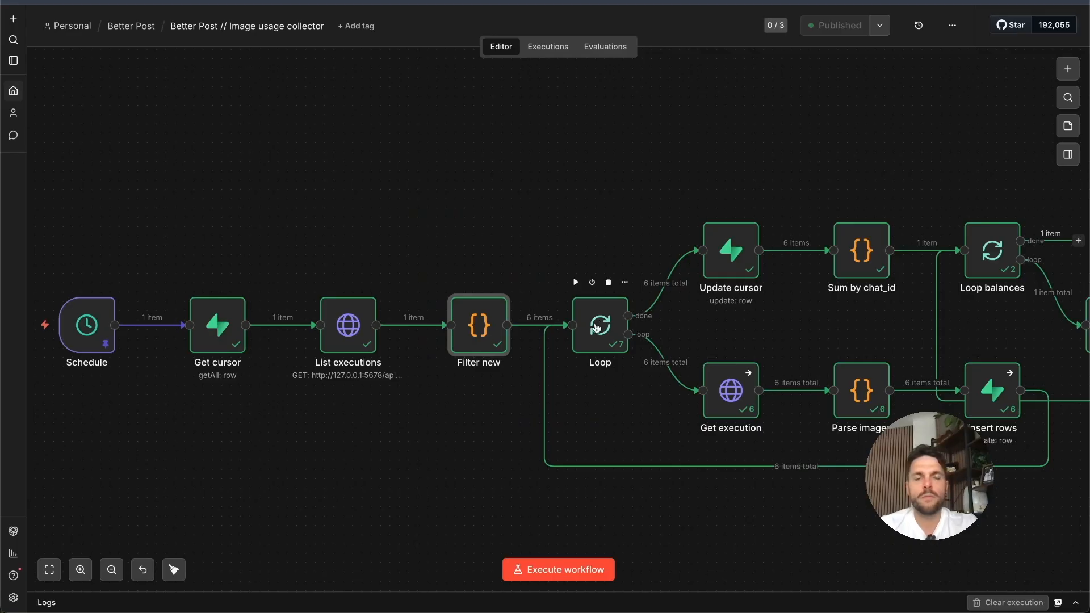
Step: Inspect the Parse images node and follow the two Loop branches through to the balance nodes
scroll(612, 407, down, 1)
scroll(612, 407, right, 1)
scroll(651, 370, right, 1)
double_click(651, 369)
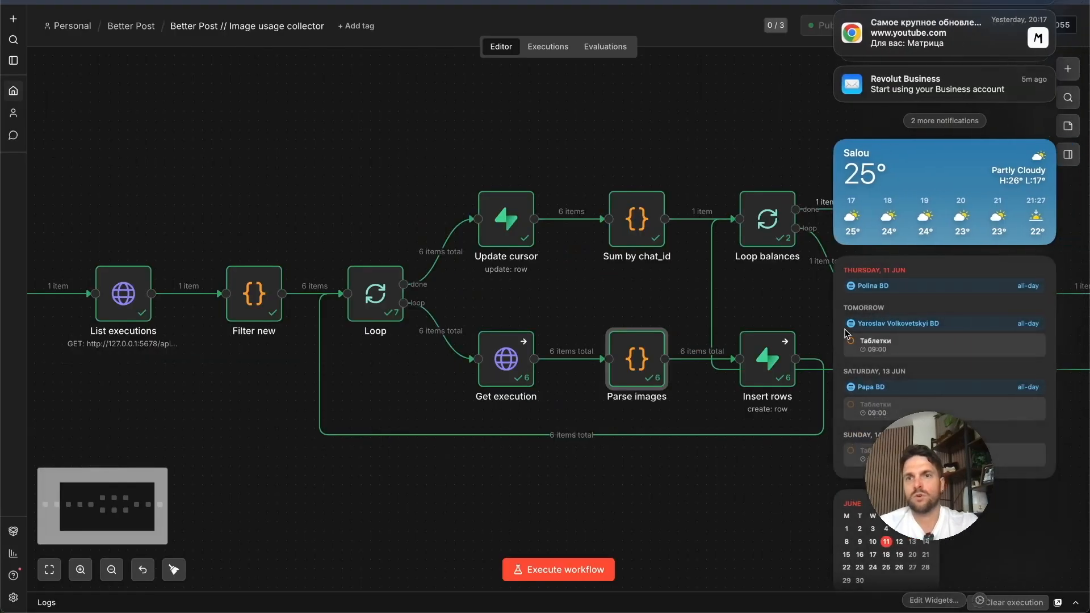
scroll(846, 334, left, 5)
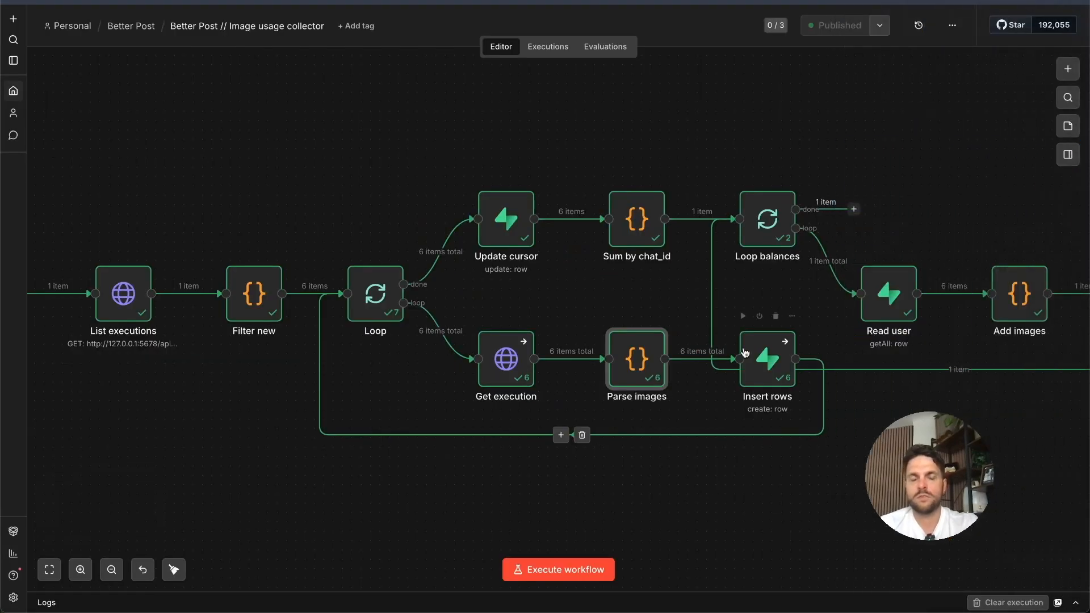
scroll(775, 368, right, 2)
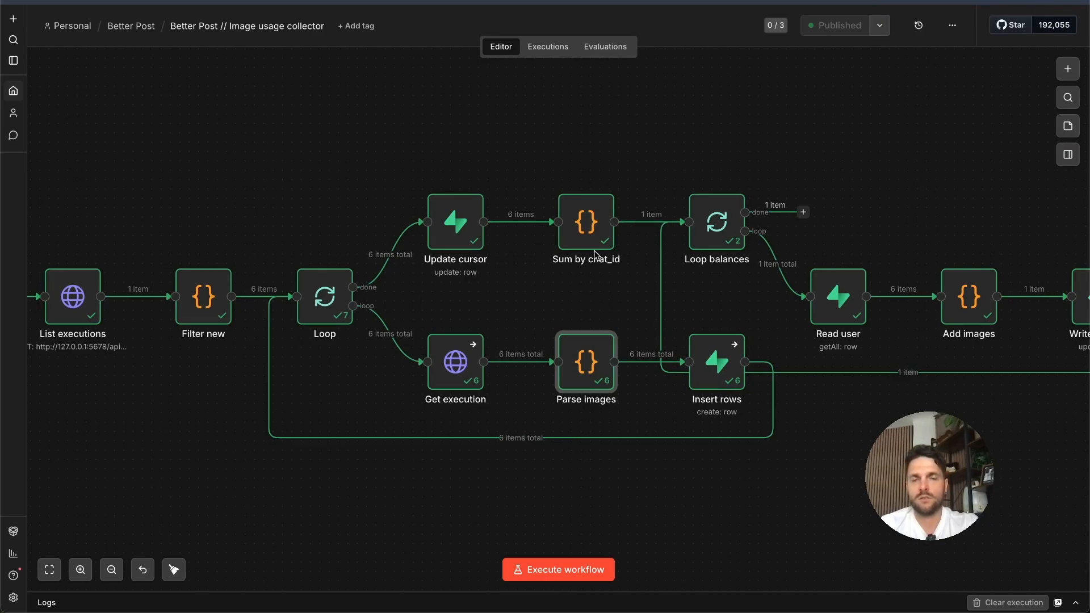
scroll(621, 261, right, 5)
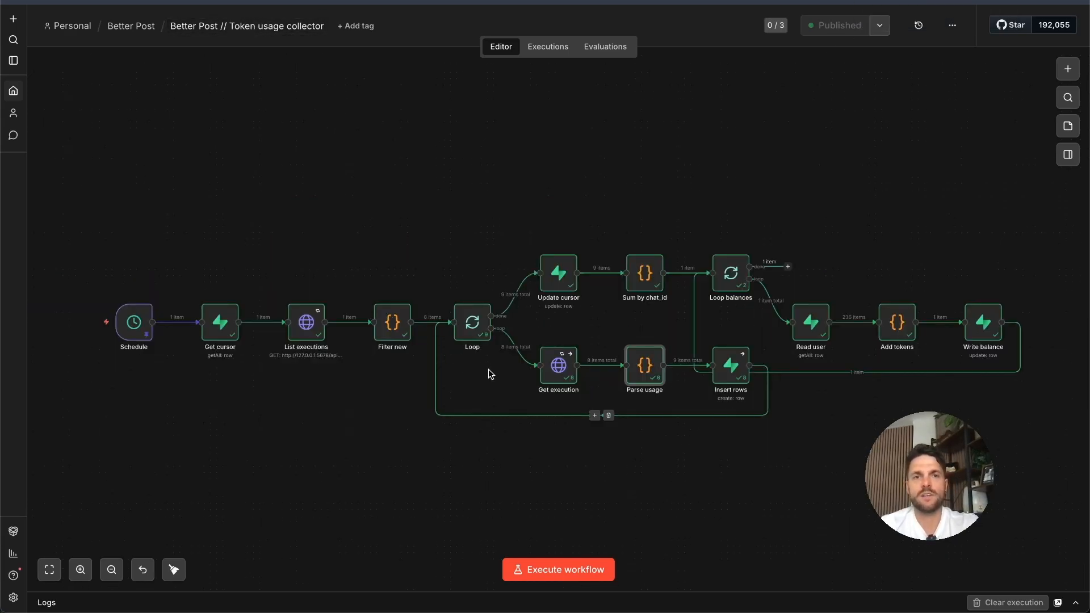
Step: Inspect the Get execution node in the Token usage collector workflow
scroll(489, 369, up, 3)
scroll(215, 296, left, 3)
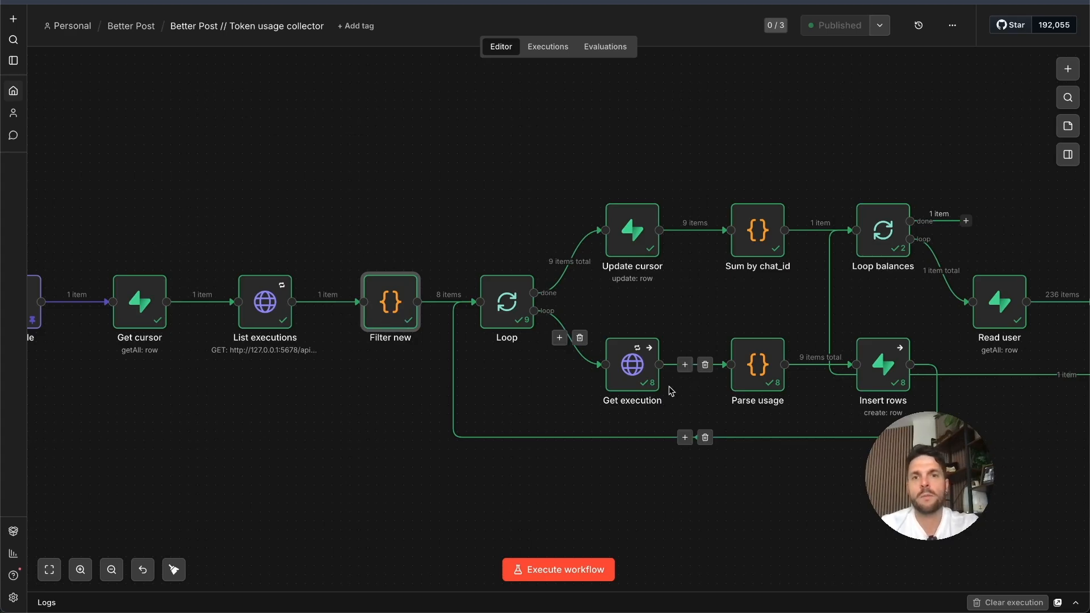
double_click(633, 371)
key(Escape)
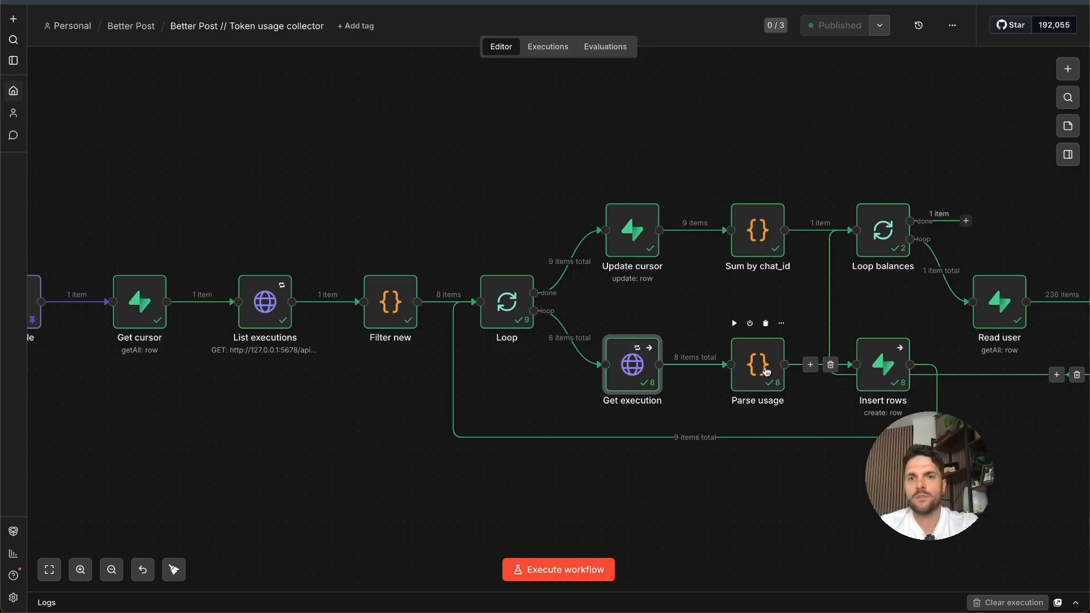
Step: Examine the Parse usage node's output, highlighting its input_tokens and output_tokens fields
double_click(761, 368)
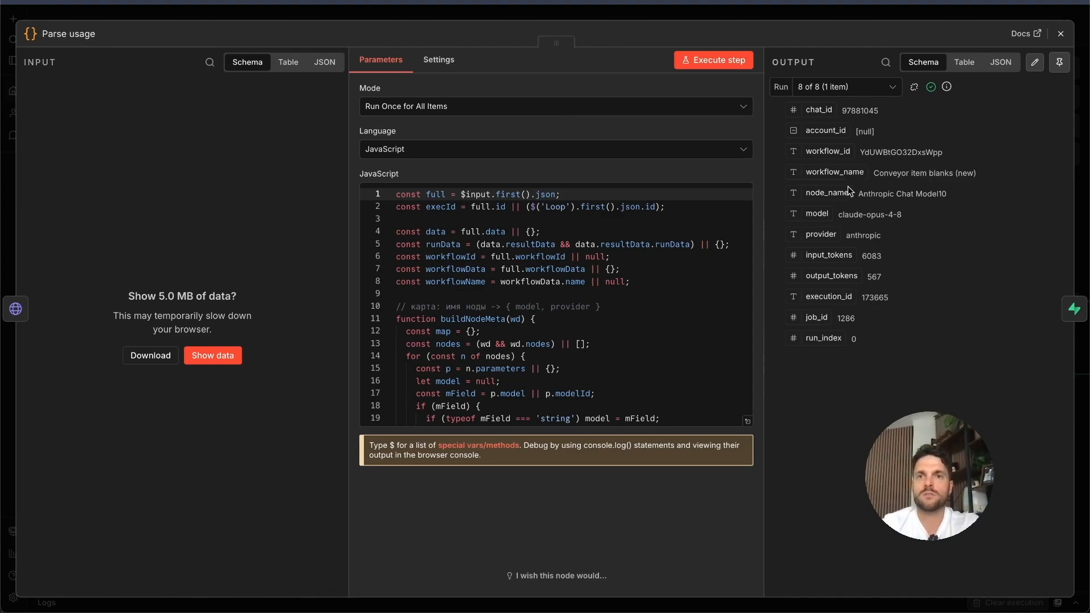
drag(806, 255, 837, 276)
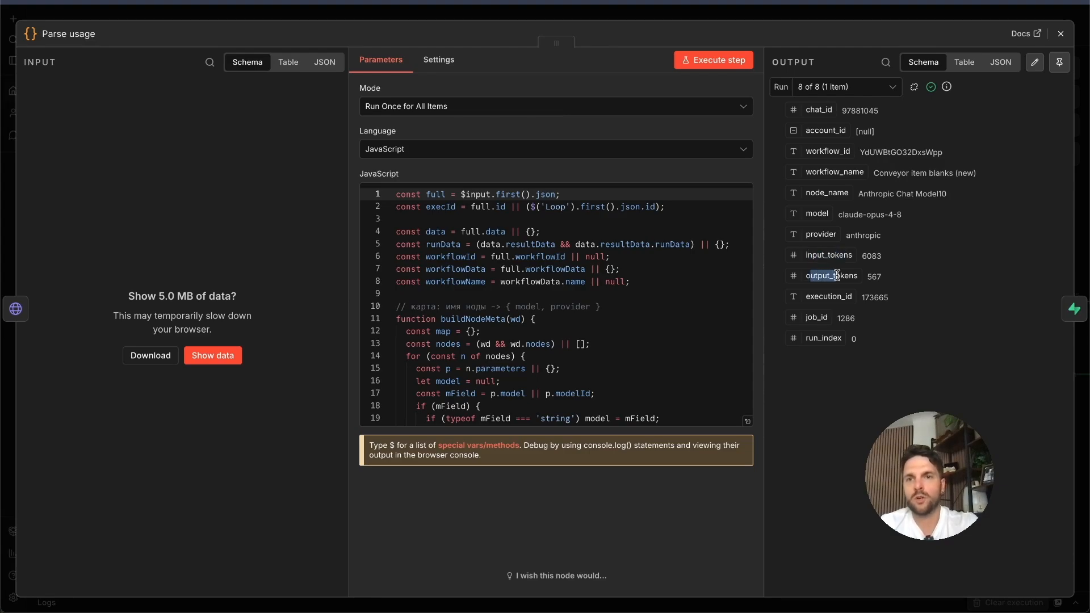
click(816, 361)
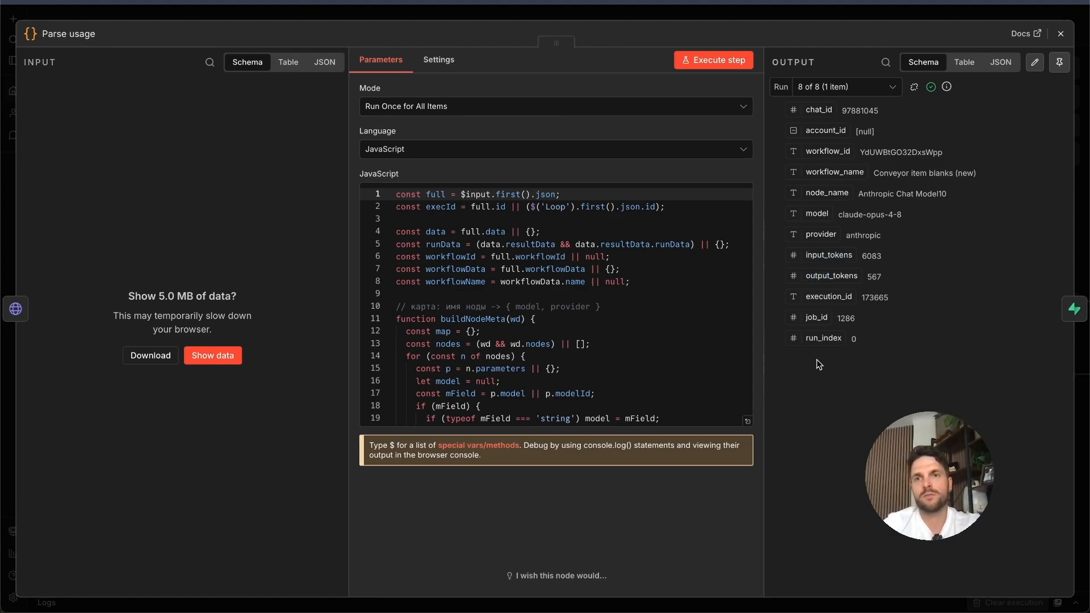
click(755, 17)
Step: Review the balance-updating branch of the workflow, from Loop balances through Read user and Add tokens to Write balance
scroll(965, 405, right, 4)
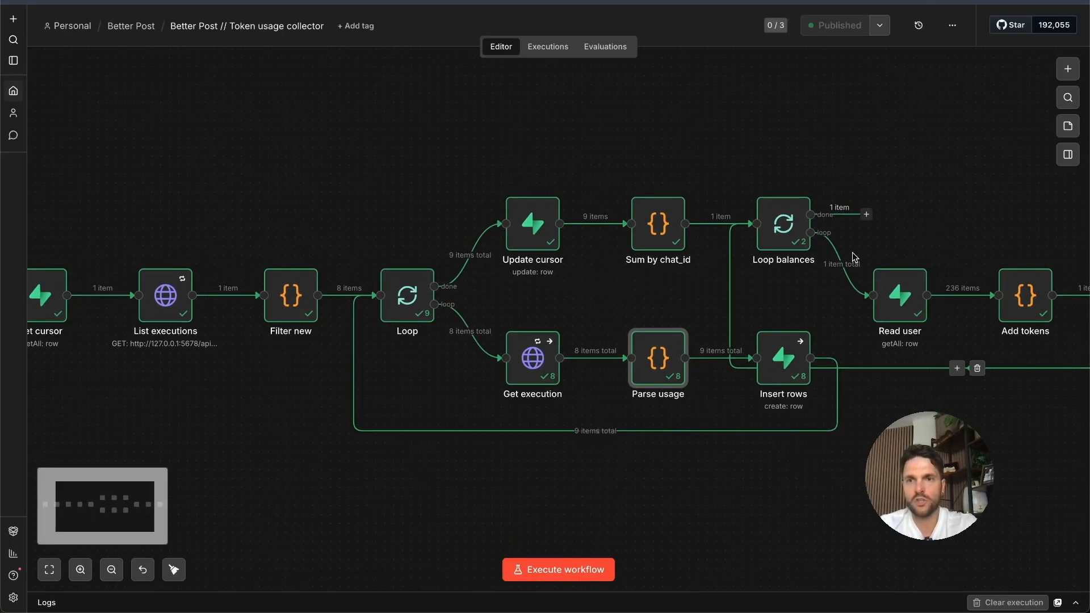
scroll(853, 253, right, 4)
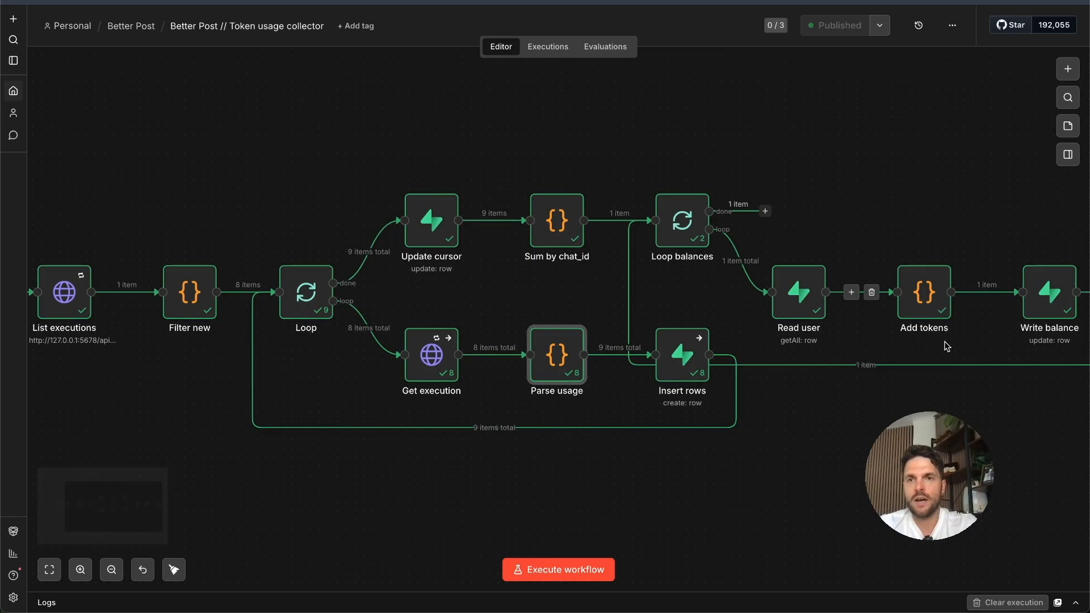
scroll(874, 353, right, 2)
scroll(873, 357, right, 2)
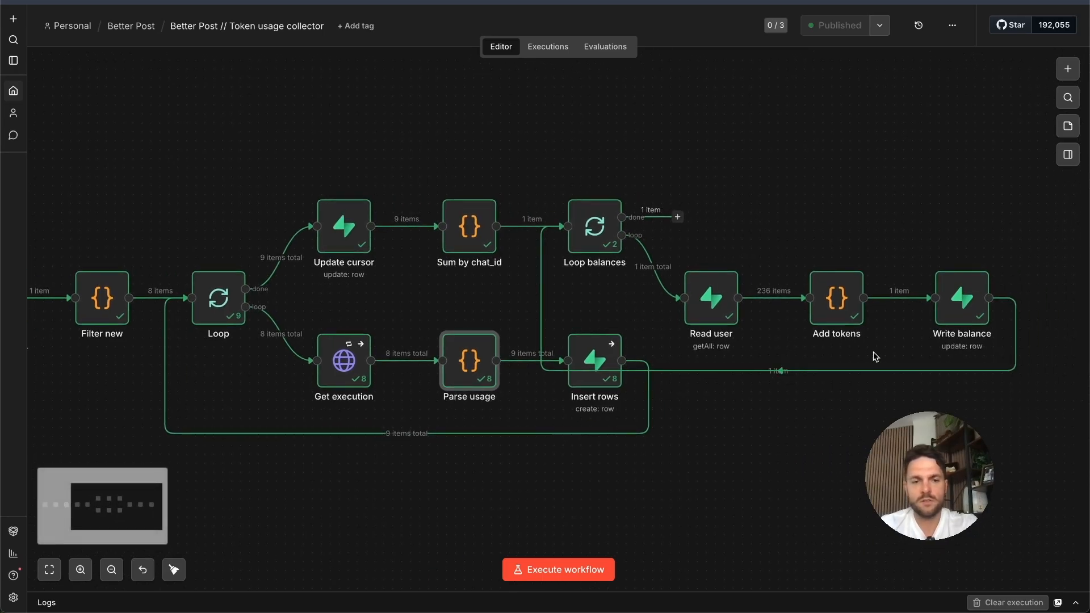
scroll(743, 487, up, 1)
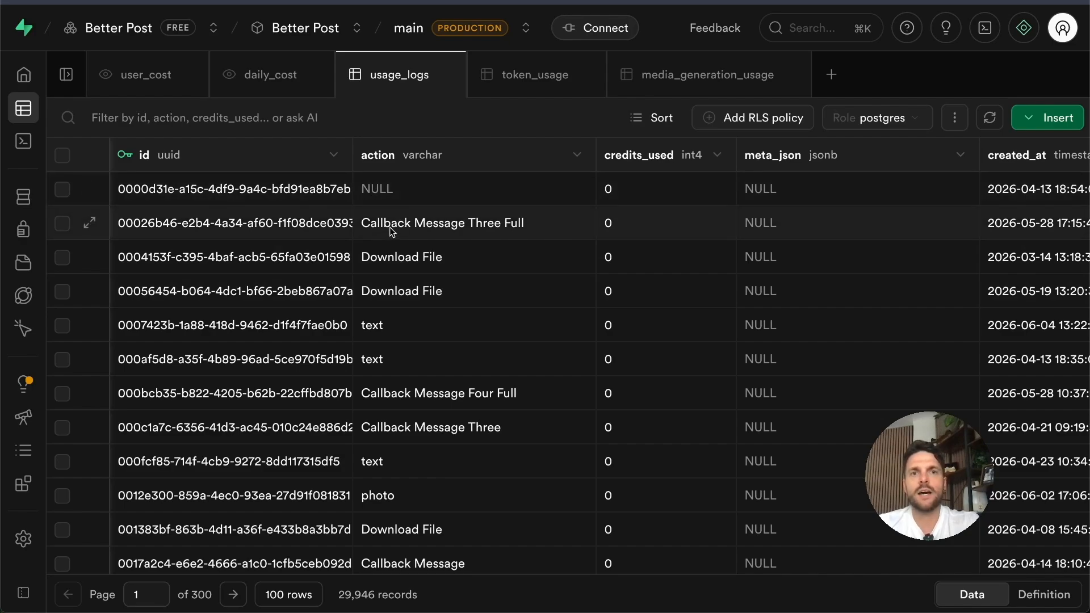
Step: Switch to Supabase and examine the token_usage table's model, token, provider and total_tokens columns
scroll(443, 273, down, 1)
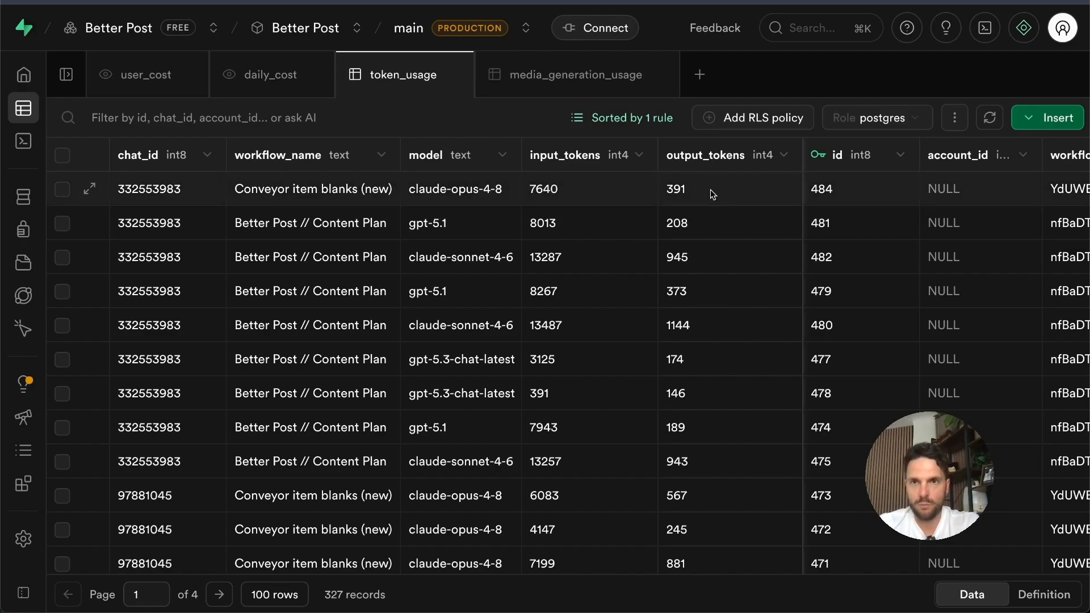
scroll(938, 241, right, 3)
scroll(938, 240, right, 5)
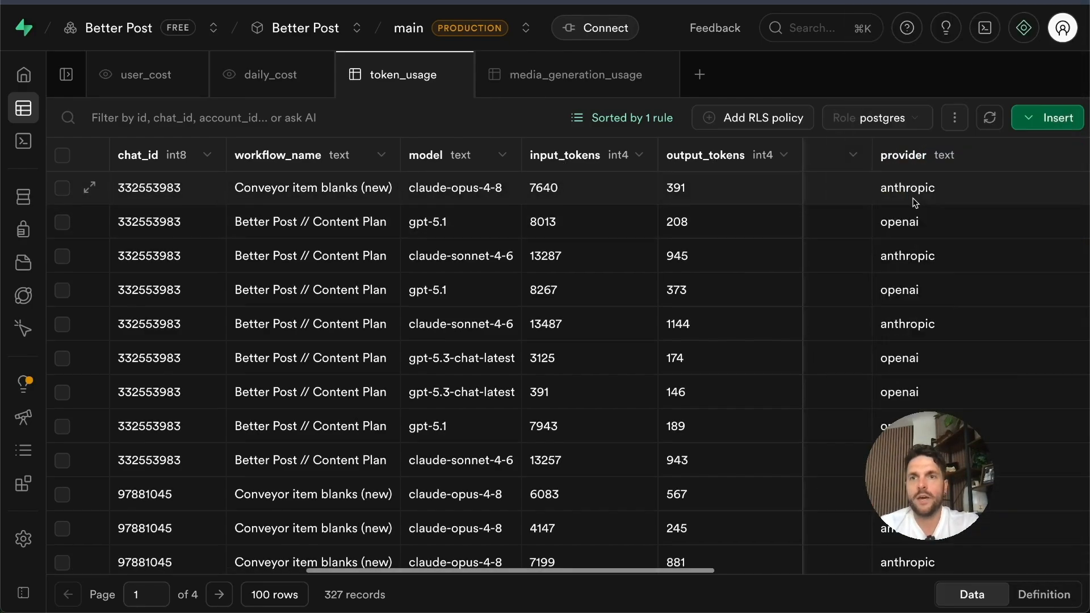
scroll(935, 203, right, 3)
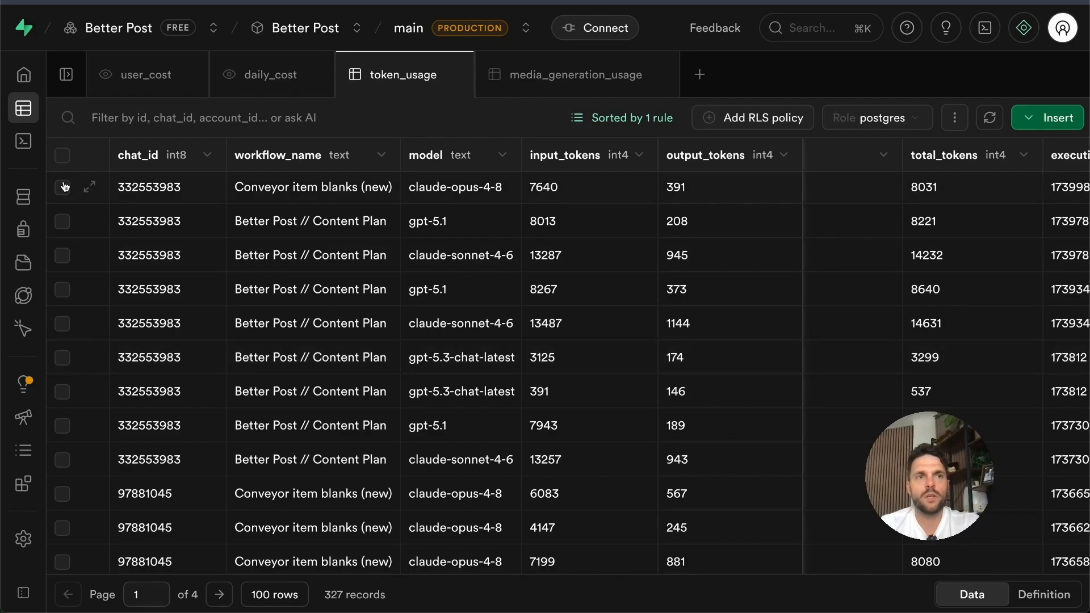
Step: Open the media_generation_usage table and examine its columns from chat_id and workflow_name through size, quality and duration_sec
click(531, 82)
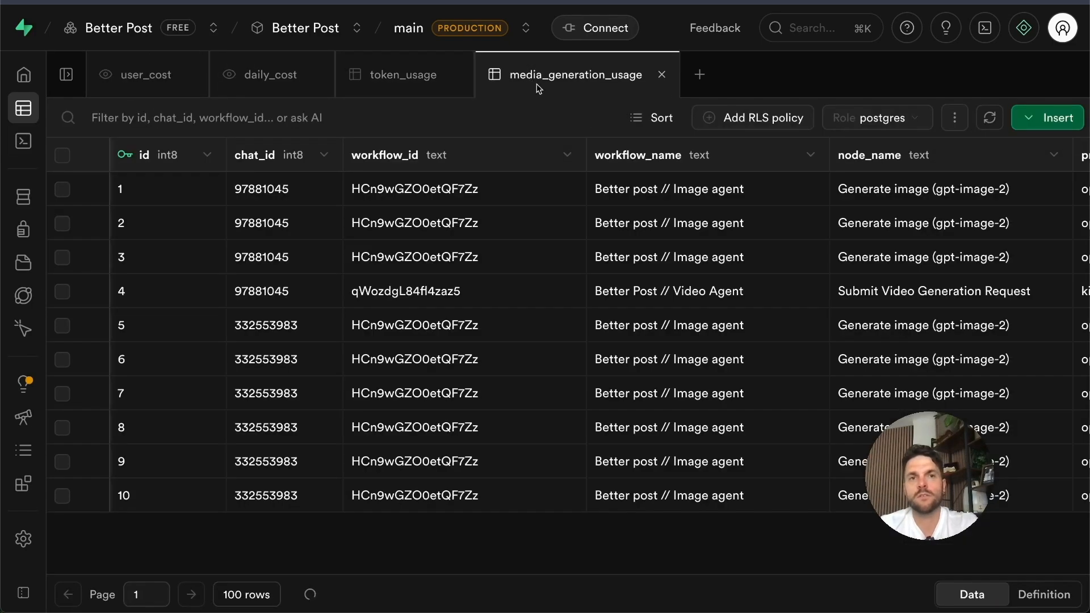
scroll(720, 266, right, 2)
scroll(720, 265, left, 2)
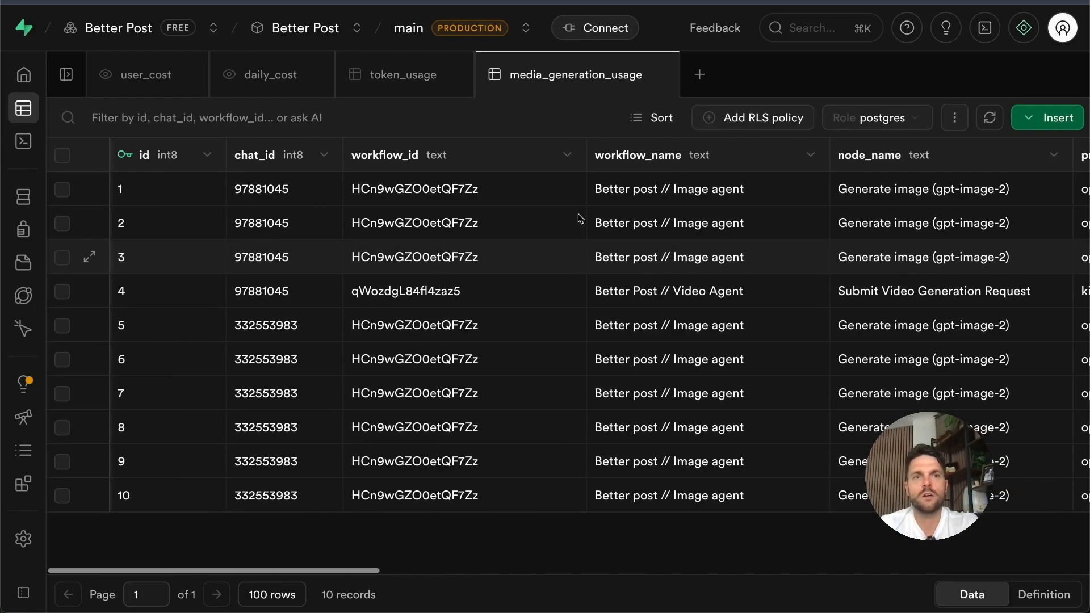
scroll(648, 261, right, 5)
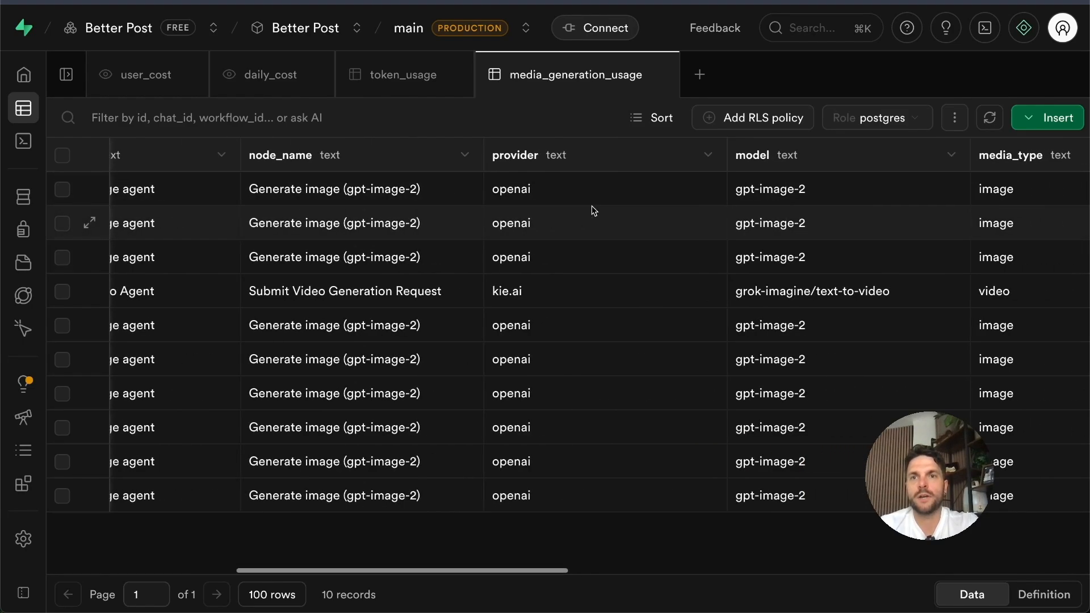
scroll(592, 206, right, 2)
scroll(666, 282, right, 5)
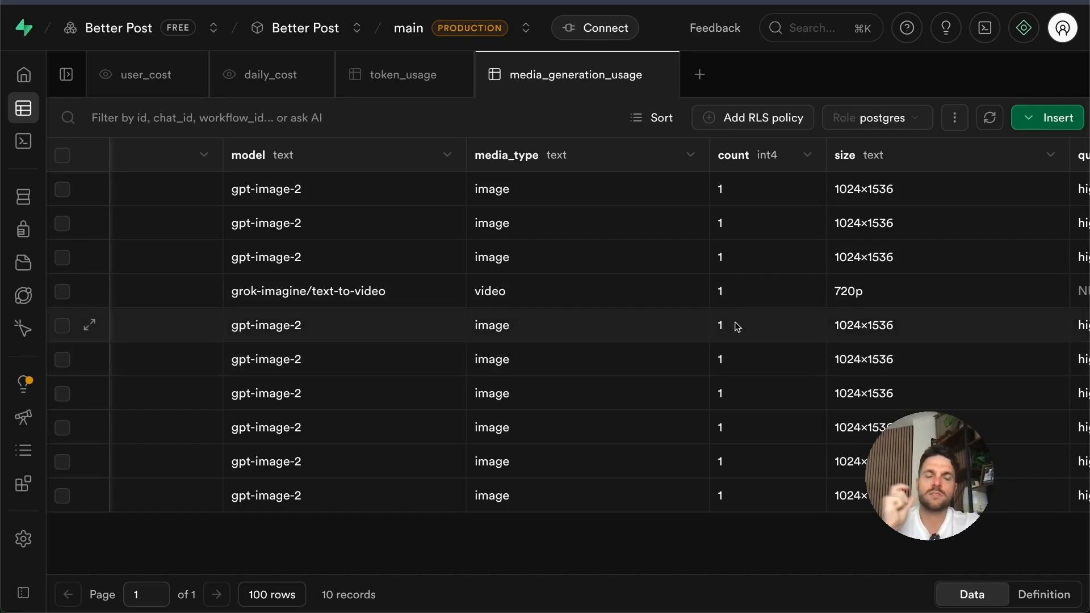
scroll(772, 302, right, 3)
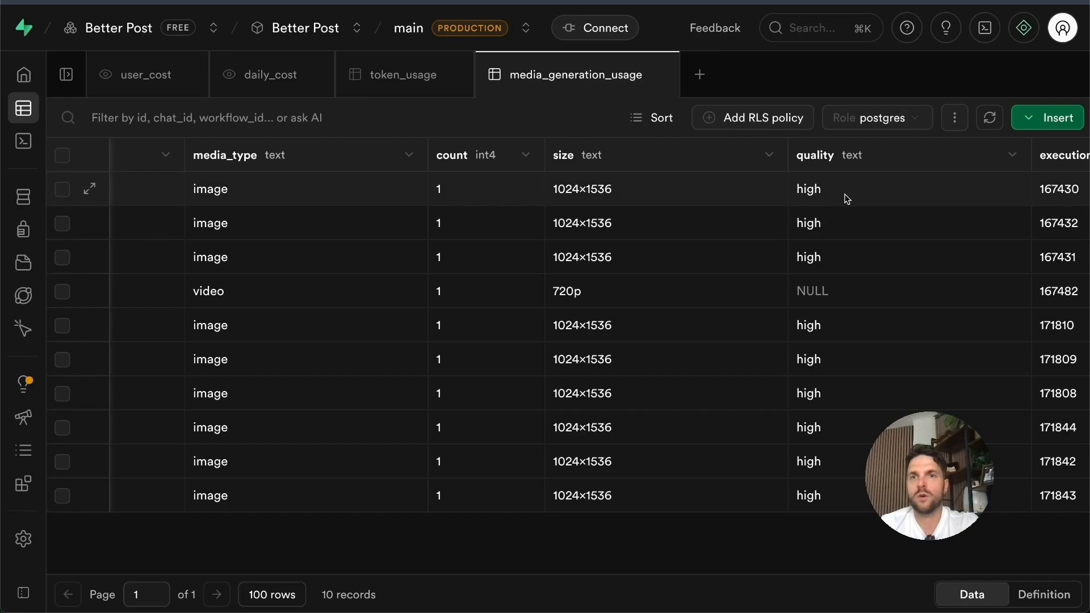
scroll(802, 356, right, 3)
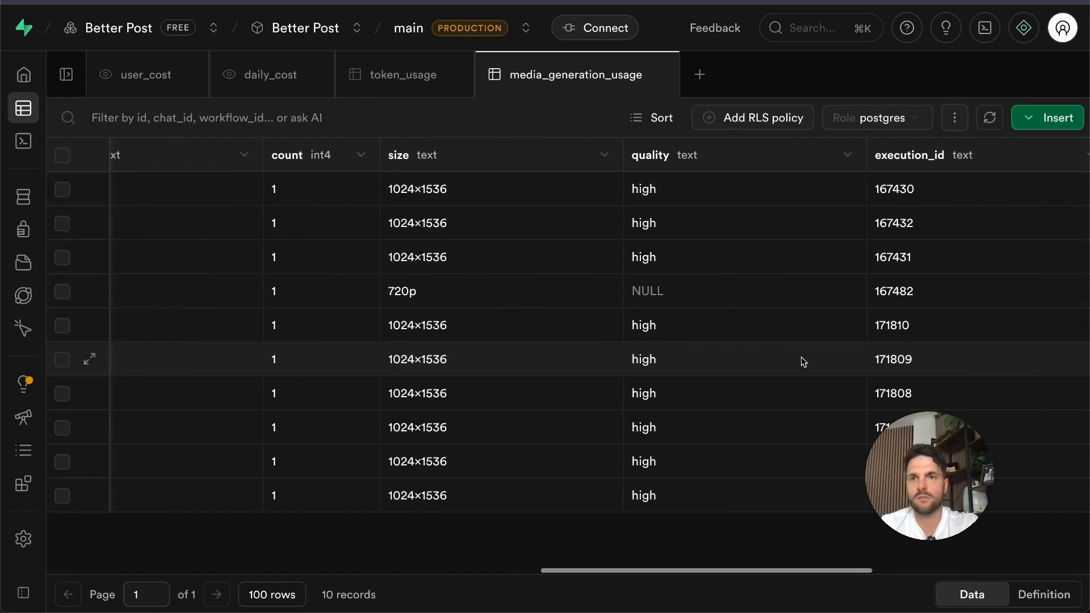
scroll(802, 359, right, 5)
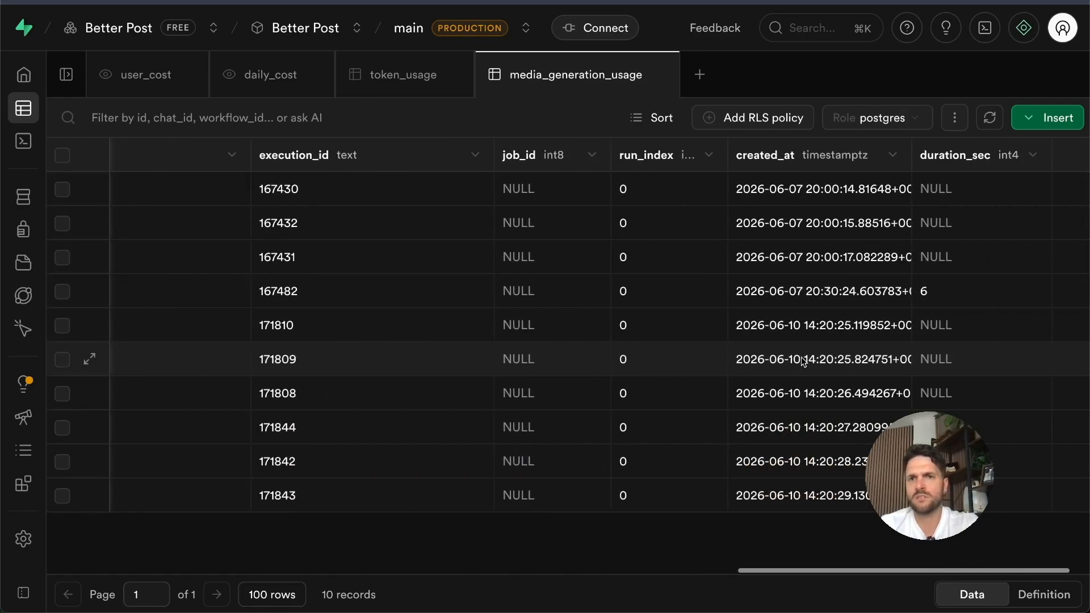
Step: Return to the token_usage table and review its columns up to workflow_id
scroll(802, 357, left, 10)
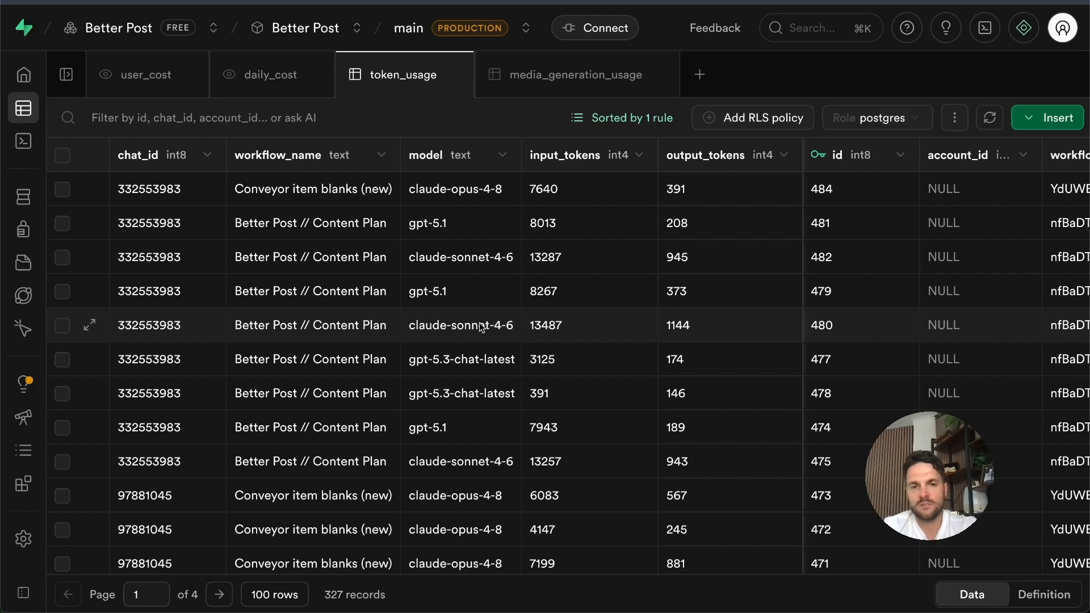
scroll(584, 316, right, 3)
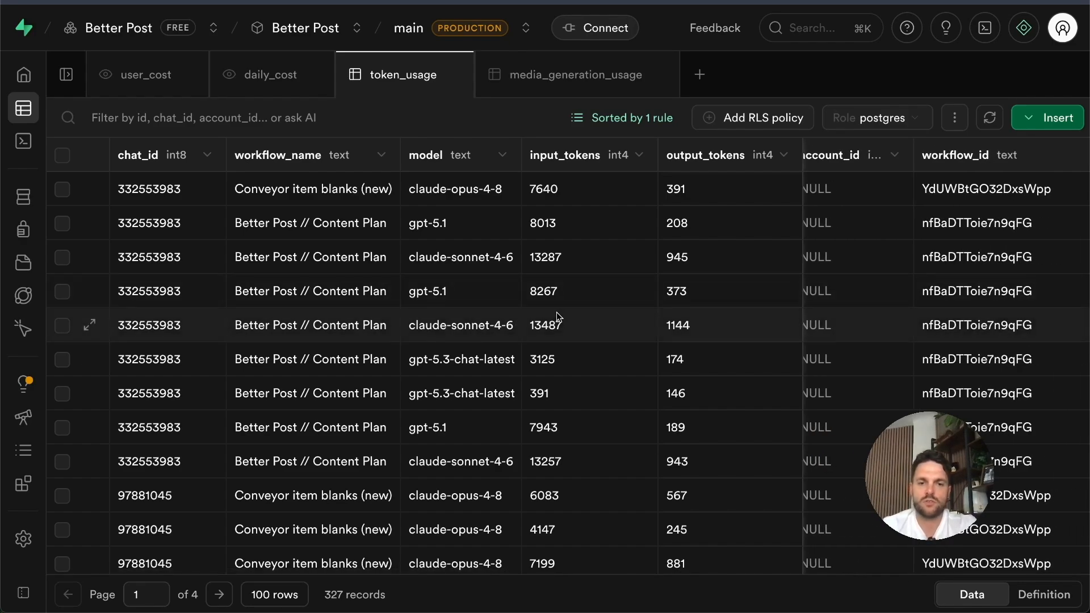
scroll(590, 259, left, 2)
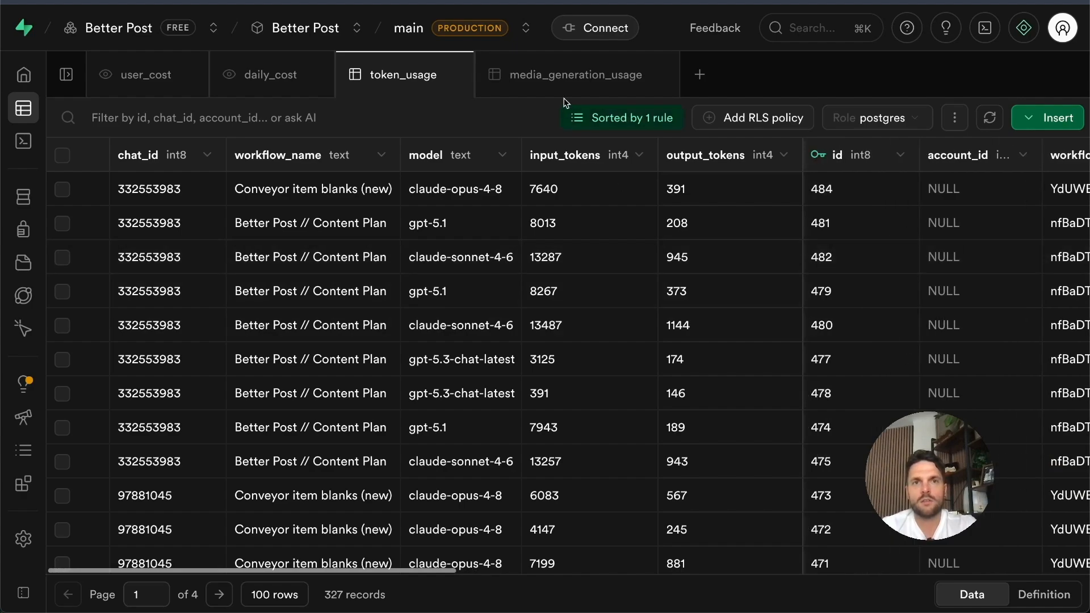
Step: Open the media_generation_usage table, examine its columns through model, media_type, count and size, and return to the token_usage table
click(557, 77)
scroll(715, 326, right, 3)
scroll(714, 325, left, 3)
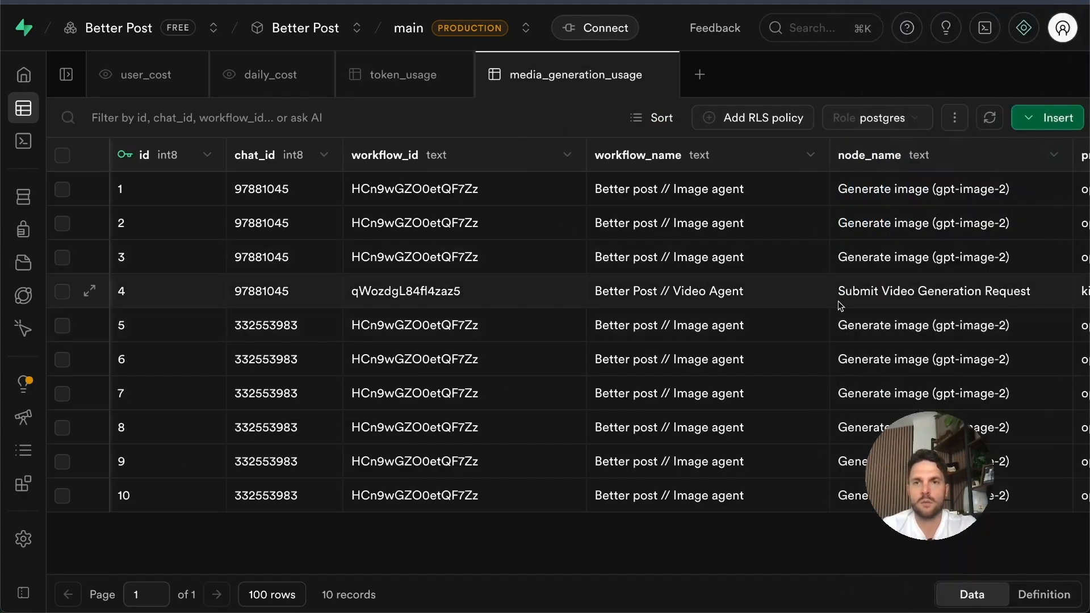
scroll(841, 306, right, 10)
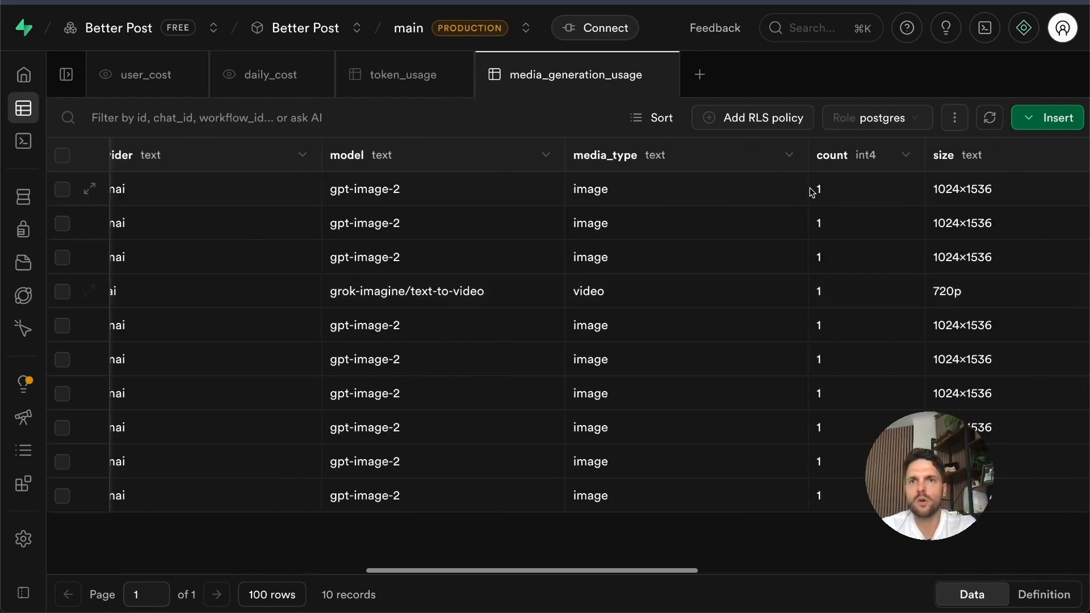
click(402, 79)
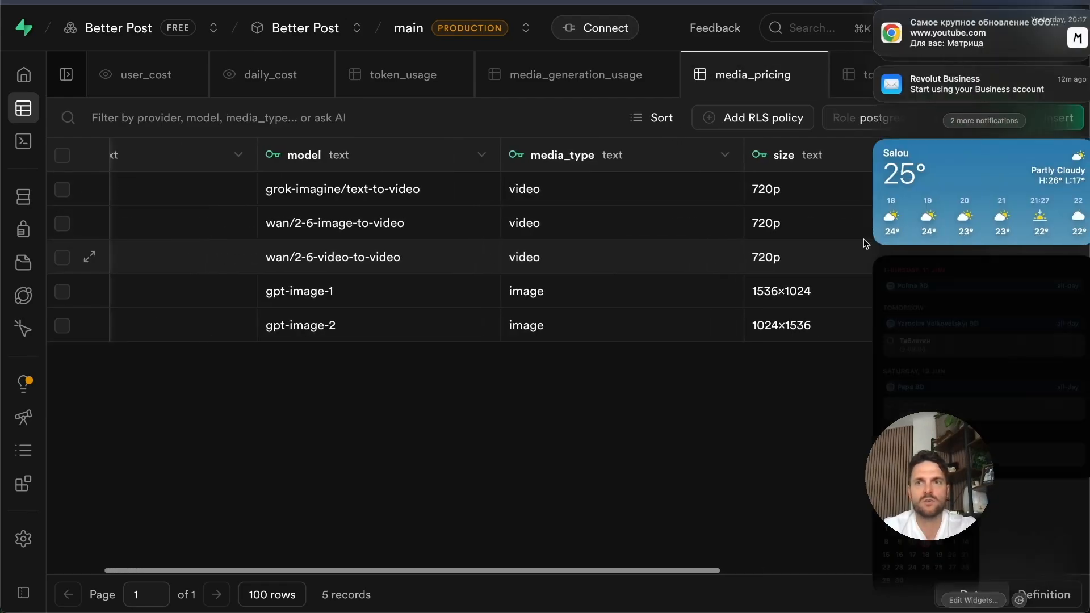
Step: Examine the media_pricing table's columns through media_type, size, quality and unit, and check the token_pricing table
scroll(860, 244, right, 5)
scroll(816, 249, right, 4)
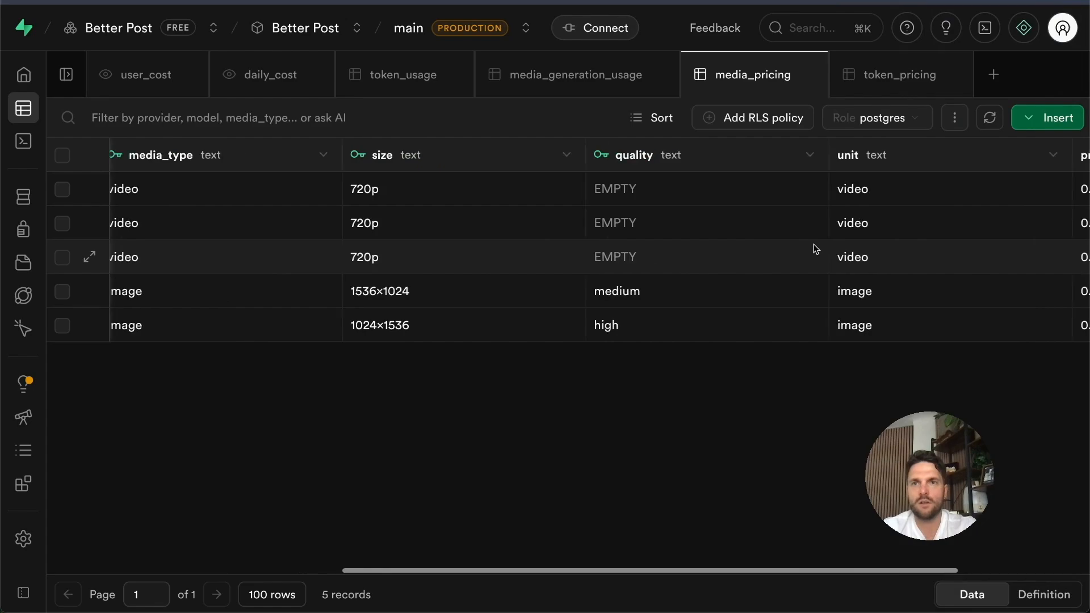
click(874, 80)
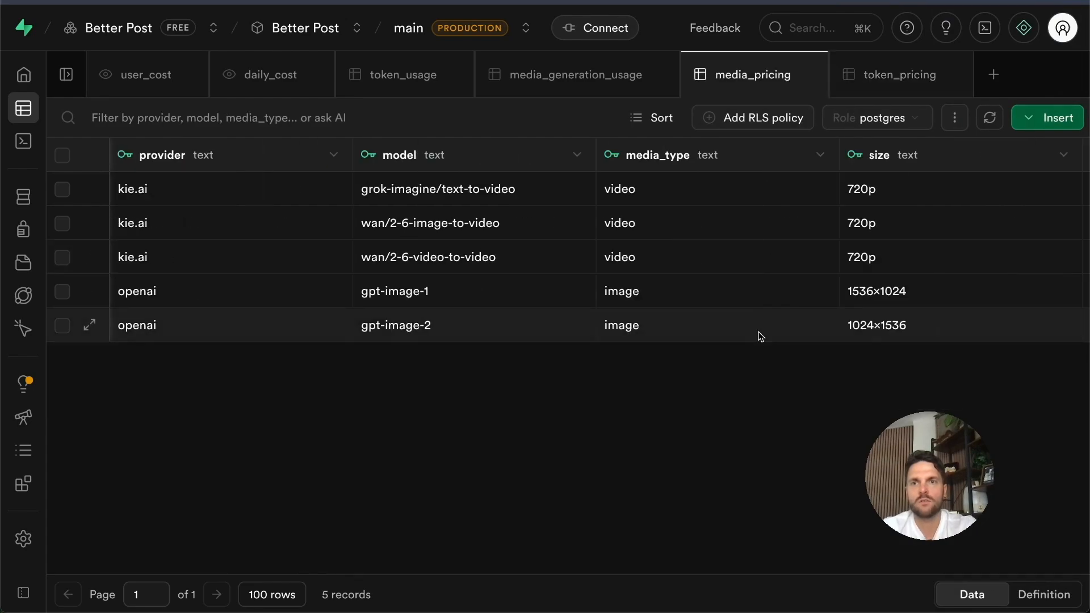
scroll(758, 336, right, 10)
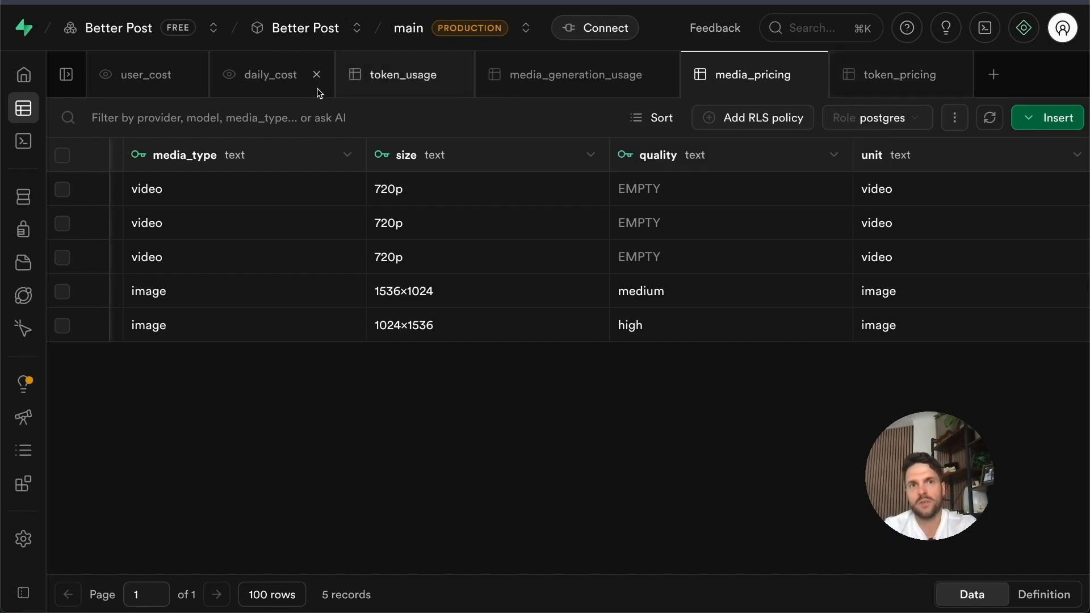
Step: Review the daily_cost and user_cost views, and check them against the token_pricing and token_usage tables
click(268, 78)
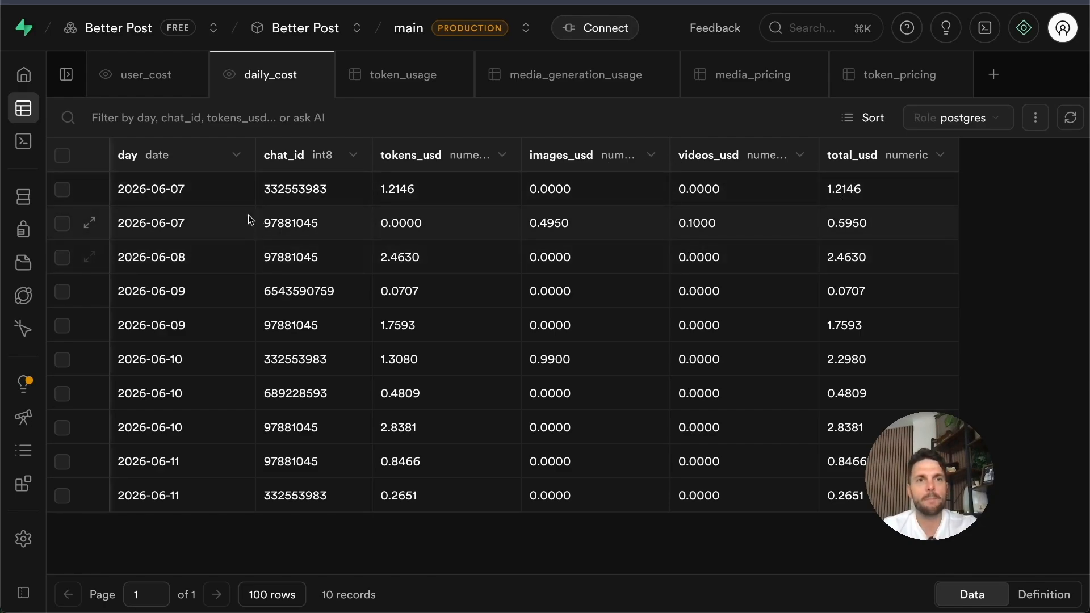
click(147, 79)
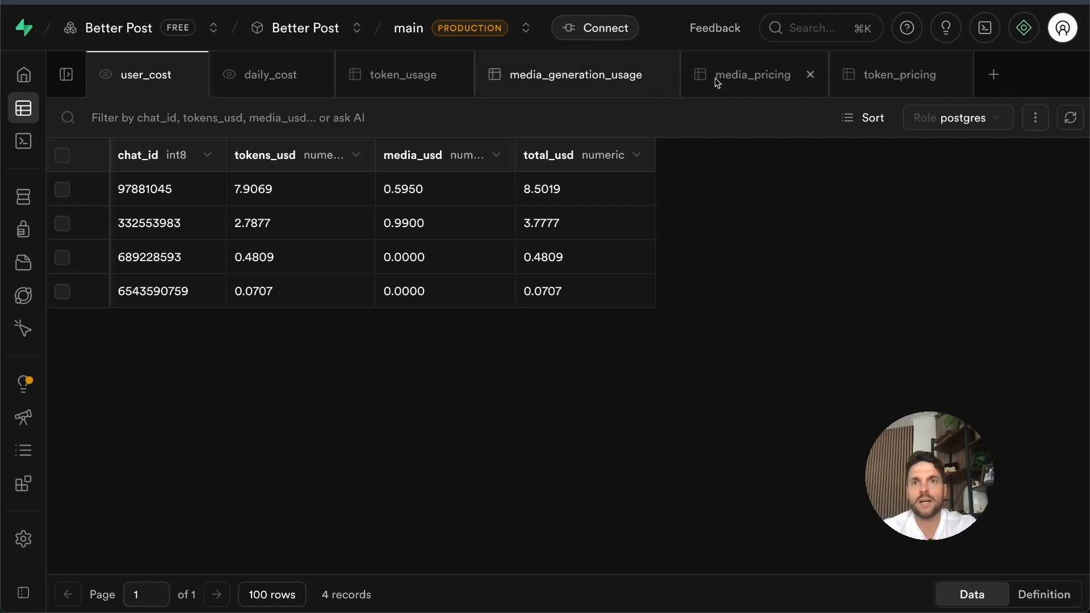
click(889, 85)
click(400, 74)
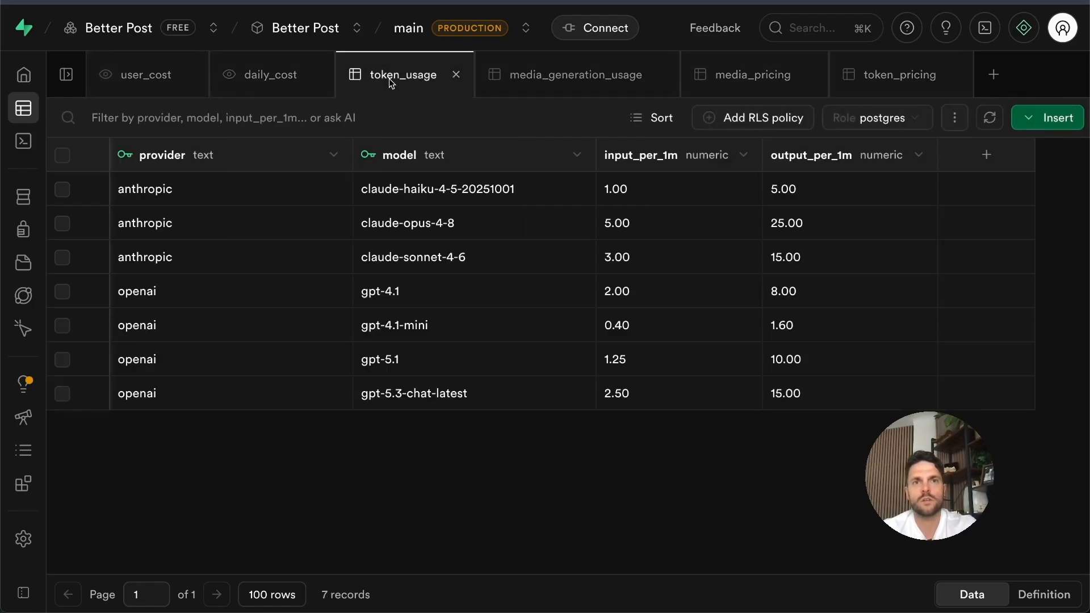